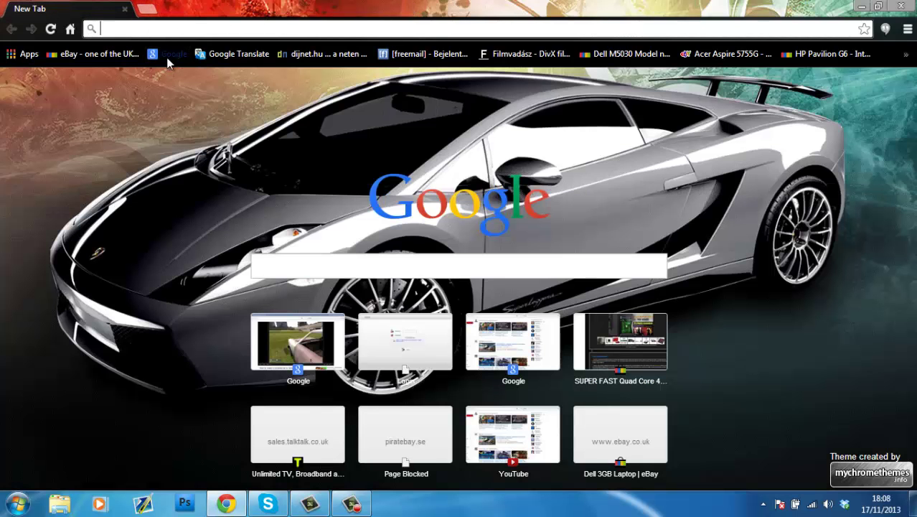
Step: Load the Google UK homepage from the Google bookmark on the bookmarks bar
{"action": "left_click", "coordinate": [168, 54]}
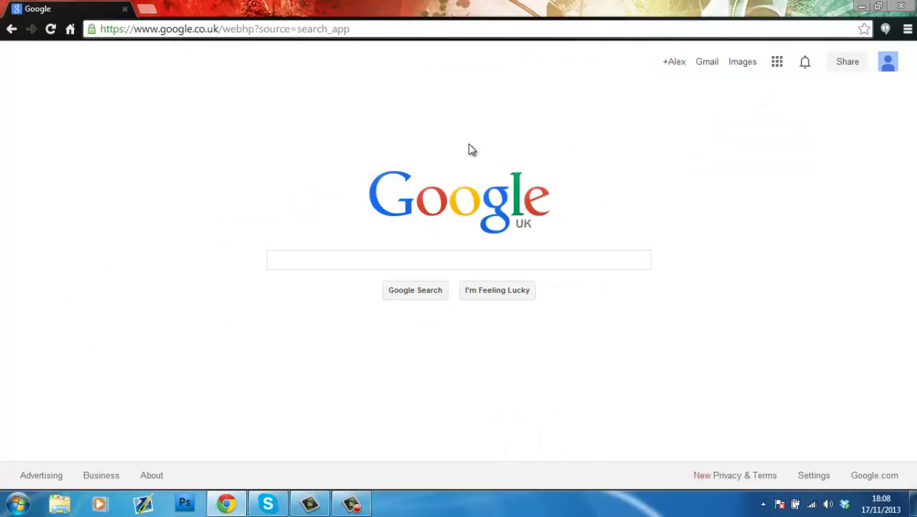
Step: Delete 7DTD Alpha1 setup.exe from the desktop to the Recycle Bin
{"action": "left_click", "coordinate": [861, 5]}
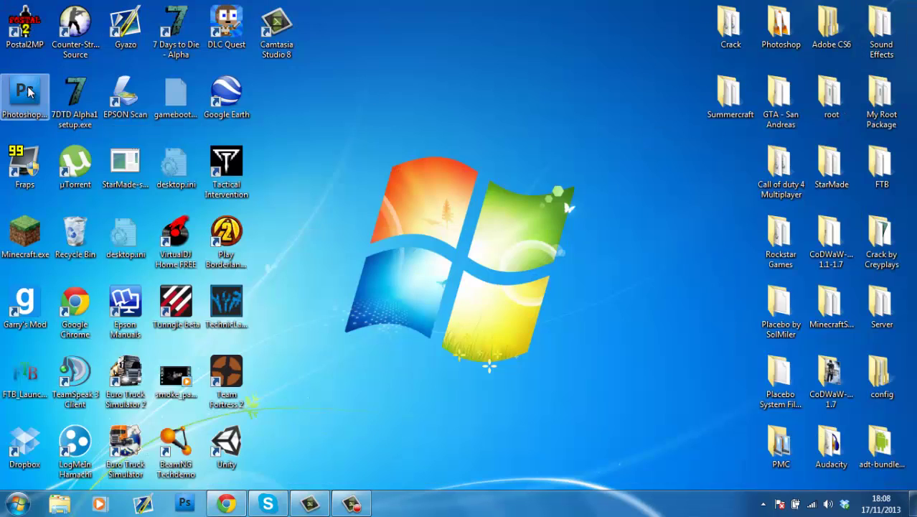
{"action": "left_click", "coordinate": [159, 60]}
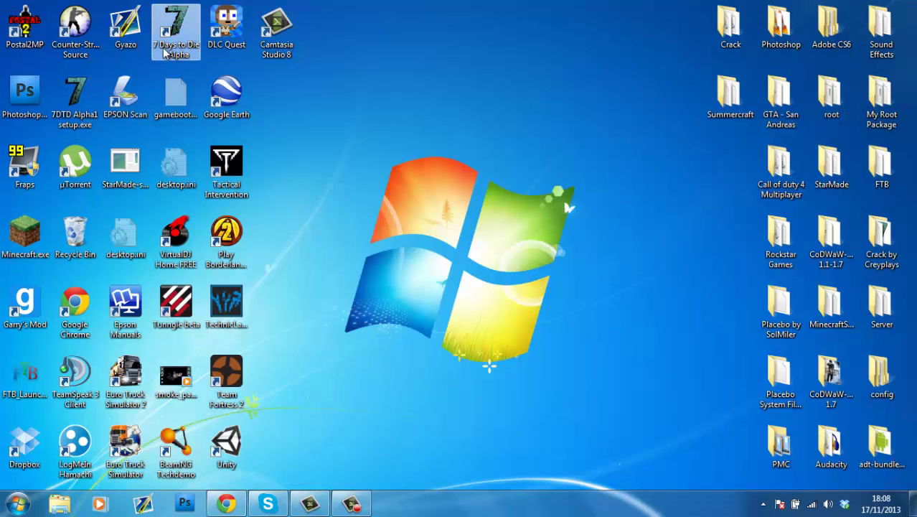
{"action": "left_click", "coordinate": [75, 97]}
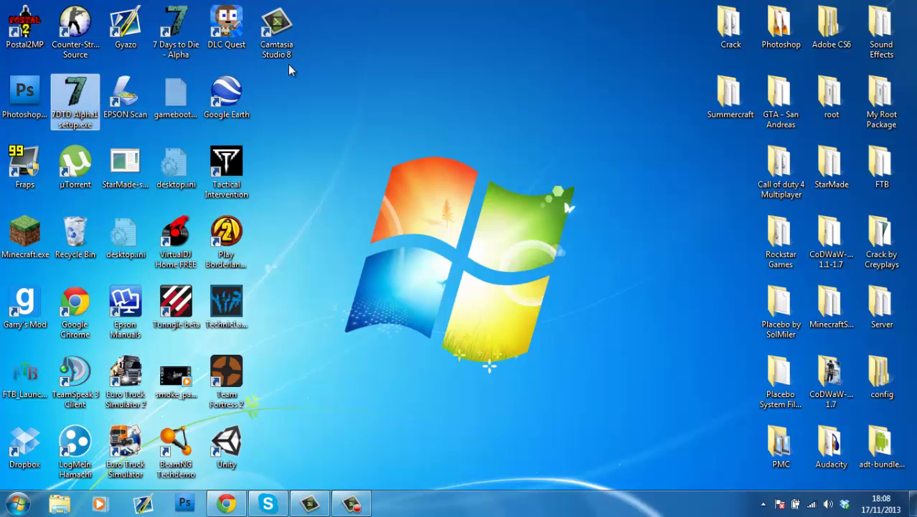
{"action": "key", "text": "Delete"}
{"action": "key", "text": "Return"}
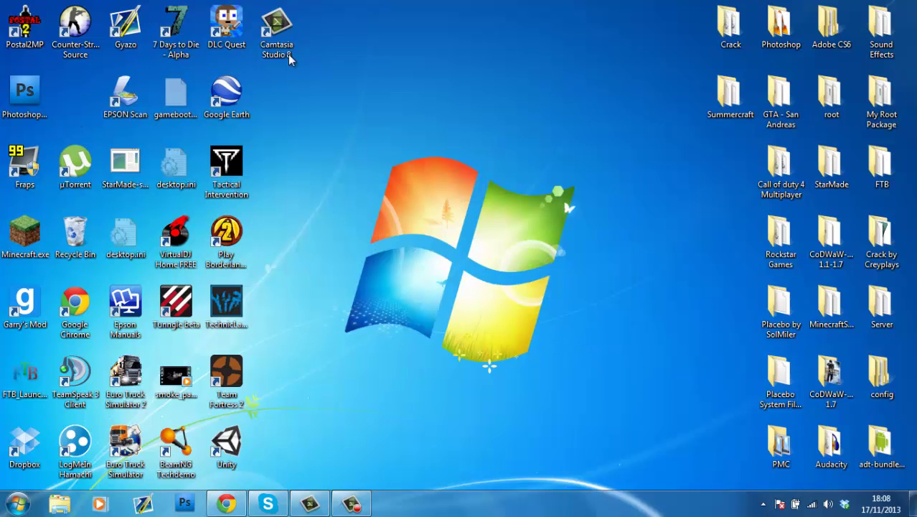
Step: Move the Camtasia Studio 8 shortcut beside Photoshop and bring Chrome back
{"action": "left_click_drag", "start_coordinate": [277, 33], "coordinate": [75, 102]}
{"action": "left_click", "coordinate": [267, 171]}
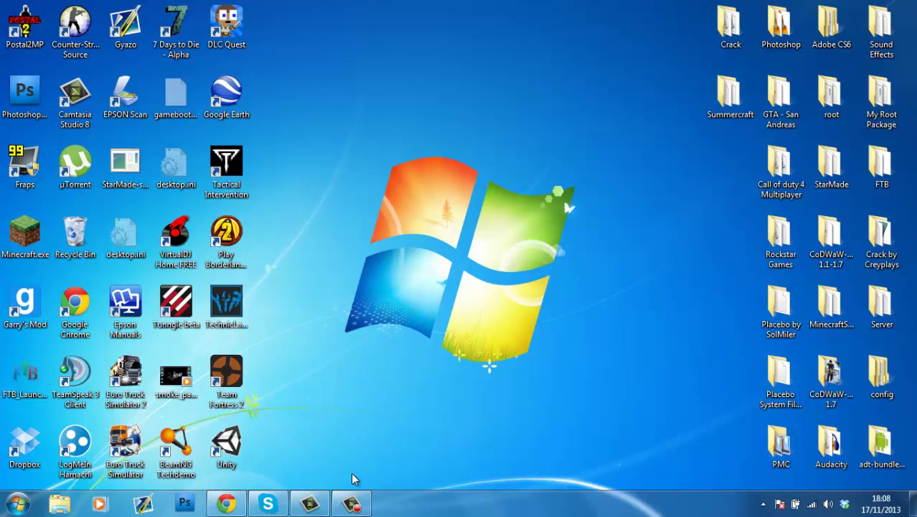
{"action": "left_click", "coordinate": [243, 505]}
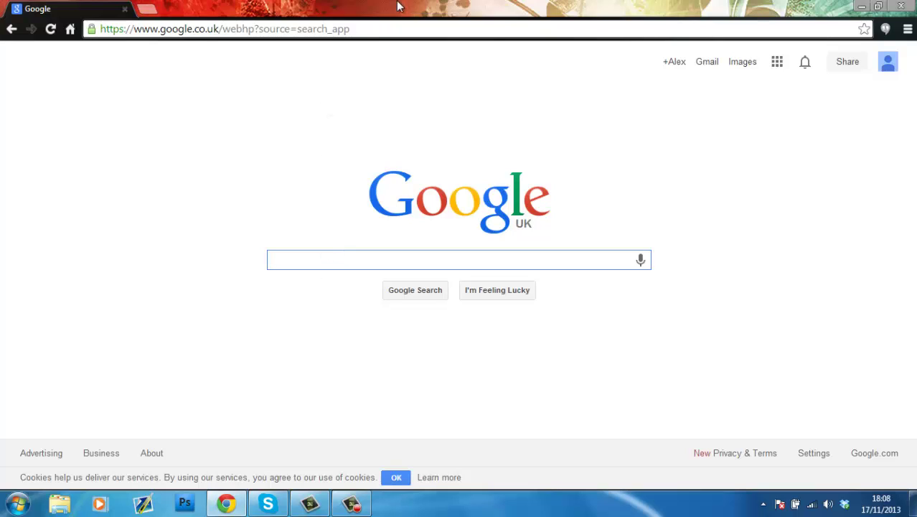
Step: Clear the Google URL and type 1 so the bar autocompletes 192.168.1.1
{"action": "left_click", "coordinate": [372, 28]}
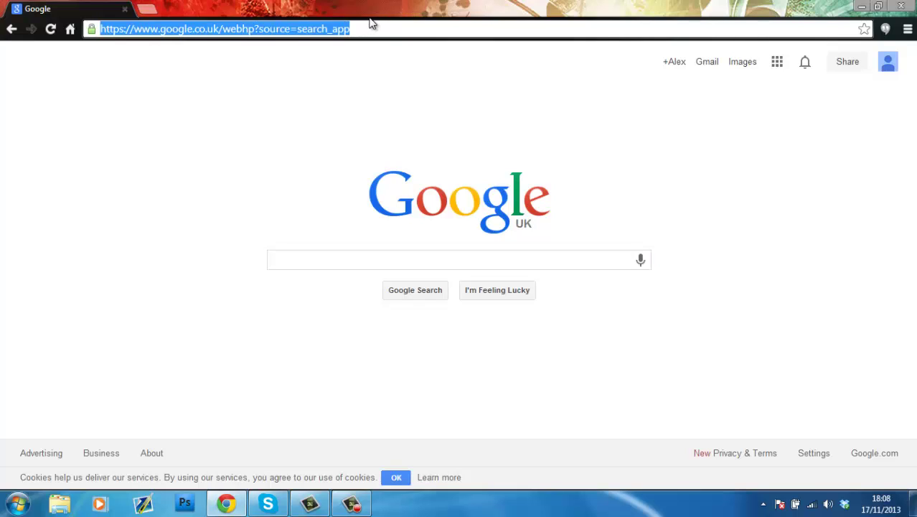
{"action": "key", "text": "BackSpace"}
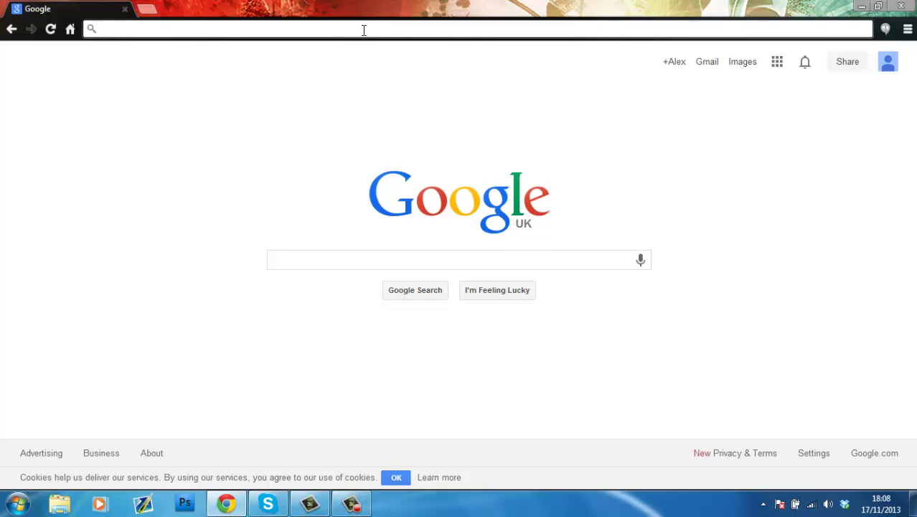
{"action": "type", "text": "192.168.1.1"}
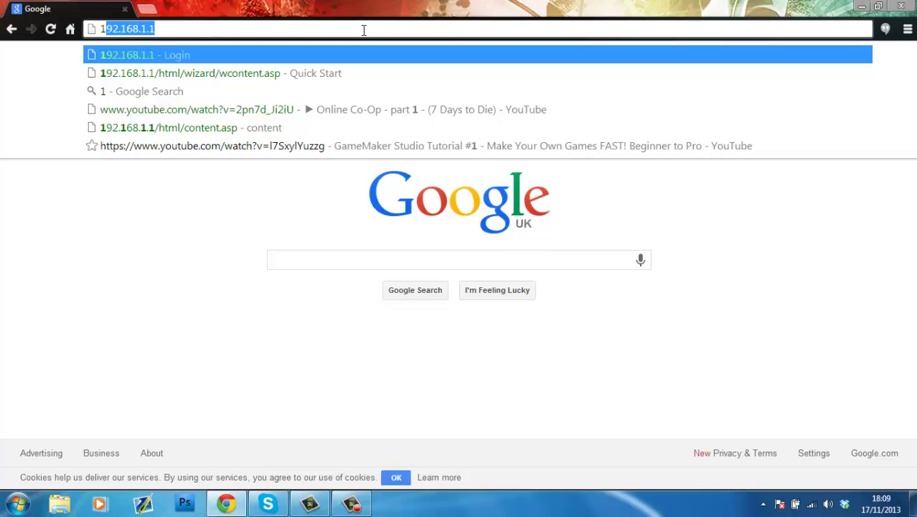
Step: Accept 192.168.1.1, then launch Command Prompt by searching cmd in Start
{"action": "key", "text": "Return"}
{"action": "key", "text": "super"}
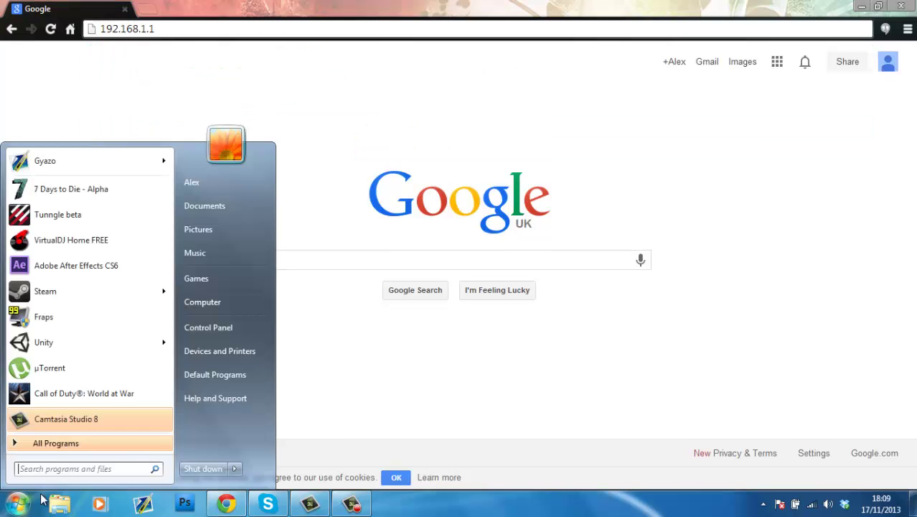
{"action": "left_click", "coordinate": [63, 467]}
{"action": "type", "text": "cmd"}
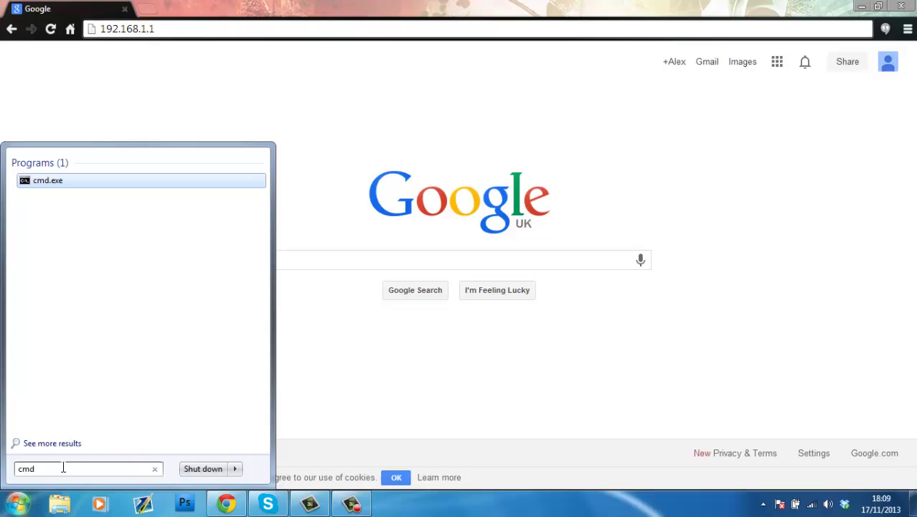
{"action": "key", "text": "Return"}
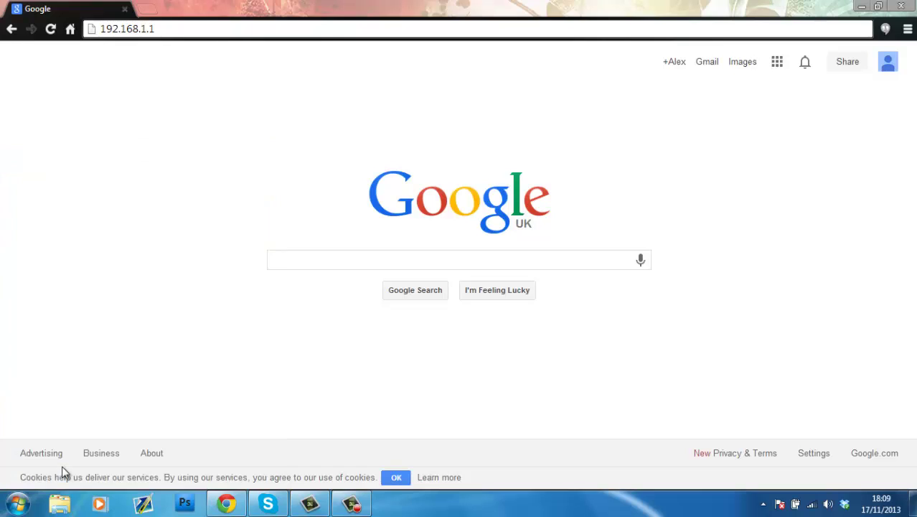
Step: Run ipconfig and show the wireless adapter's IPv4 192.168.1.8 and gateway 192.168.1.1
{"action": "type", "text": "ipconfig"}
{"action": "key", "text": "Return"}
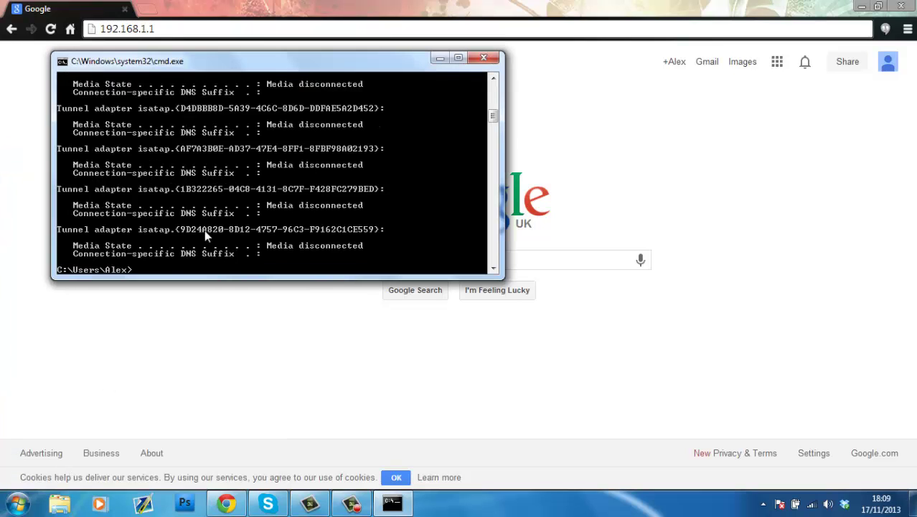
{"action": "scroll", "coordinate": [492, 109], "scroll_direction": "up", "scroll_amount": 4}
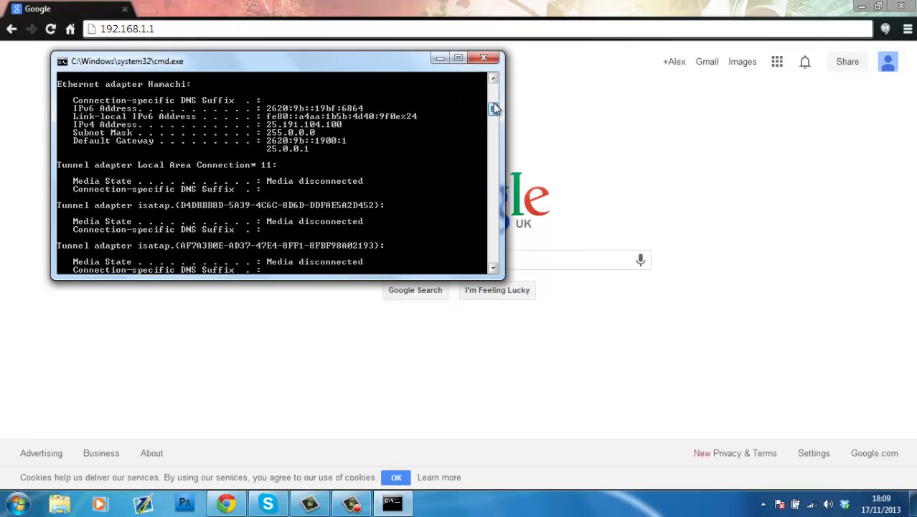
{"action": "left_click_drag", "start_coordinate": [494, 104], "coordinate": [493, 101]}
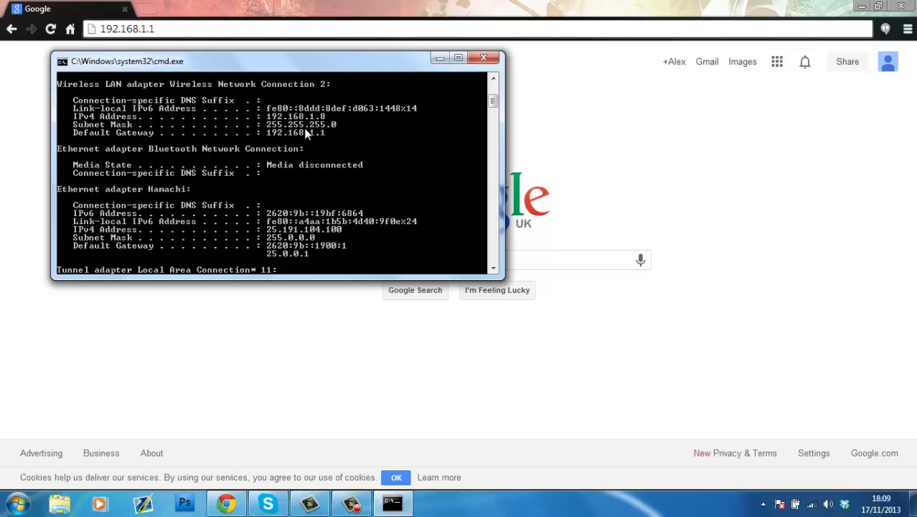
Step: Minimize Command Prompt and load the router login page at 192.168.1.1
{"action": "left_click", "coordinate": [440, 59]}
{"action": "left_click", "coordinate": [359, 25]}
{"action": "left_click", "coordinate": [359, 25]}
{"action": "key", "text": "Return"}
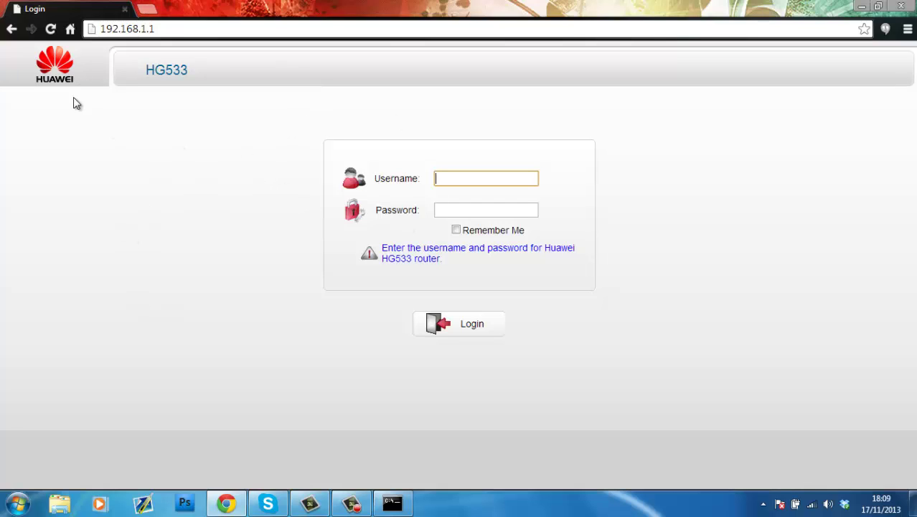
{"action": "left_click", "coordinate": [70, 63]}
Step: Enter the router username and password and tick Remember Me
{"action": "left_click", "coordinate": [454, 181]}
{"action": "type", "text": "admin"}
{"action": "key", "text": "Tab"}
{"action": "type", "text": "admin"}
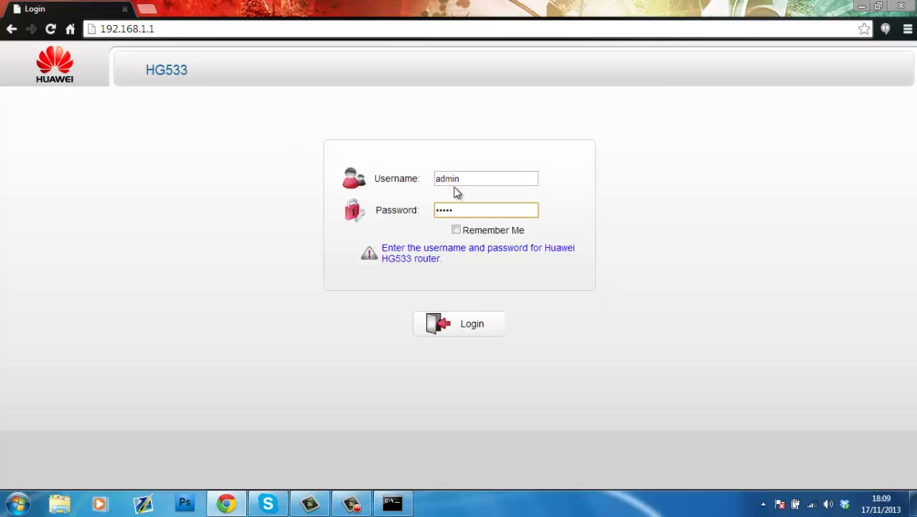
{"action": "left_click", "coordinate": [456, 230]}
Step: Log in, then go to Advanced > NAT > Port Mapping to view the Tunngle rule
{"action": "left_click", "coordinate": [485, 332]}
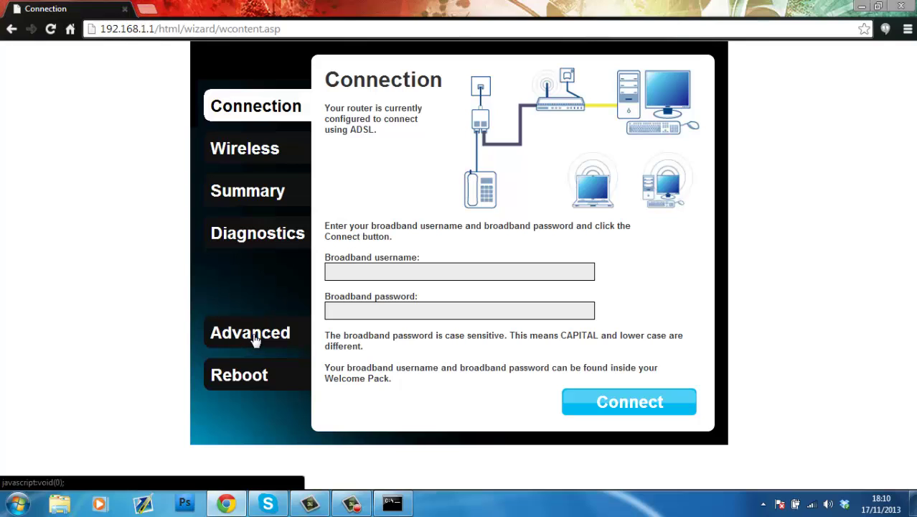
{"action": "left_click", "coordinate": [254, 337]}
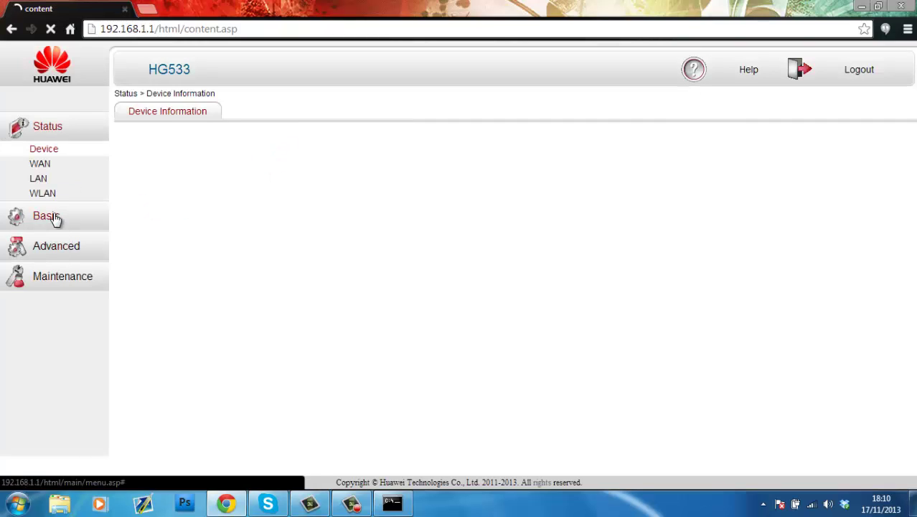
{"action": "left_click", "coordinate": [55, 223]}
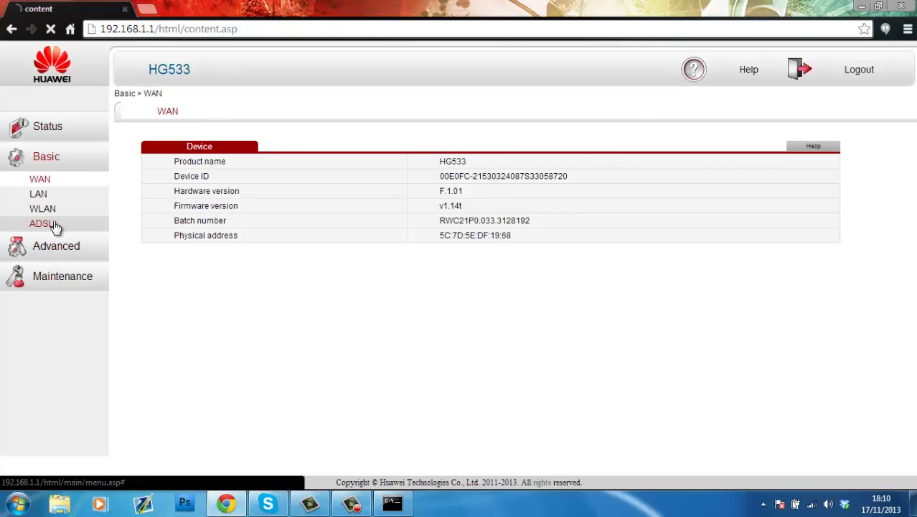
{"action": "left_click", "coordinate": [53, 245]}
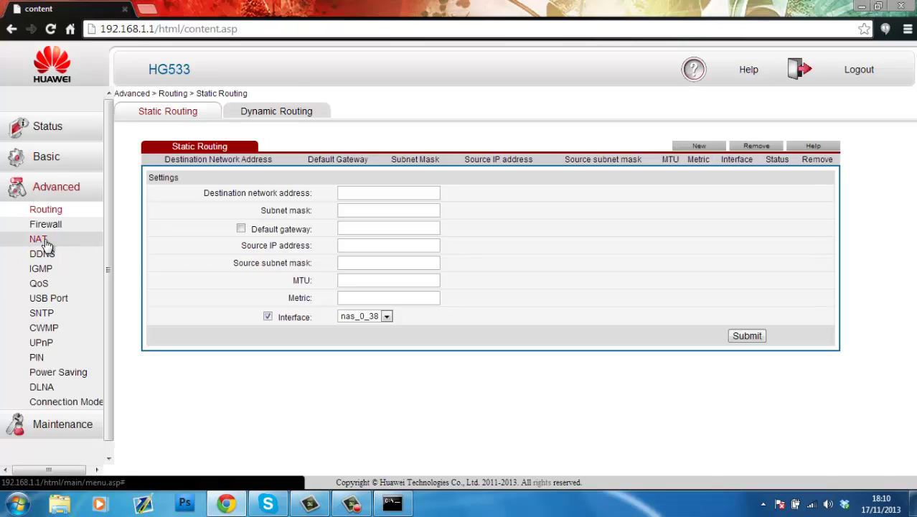
{"action": "left_click", "coordinate": [43, 242]}
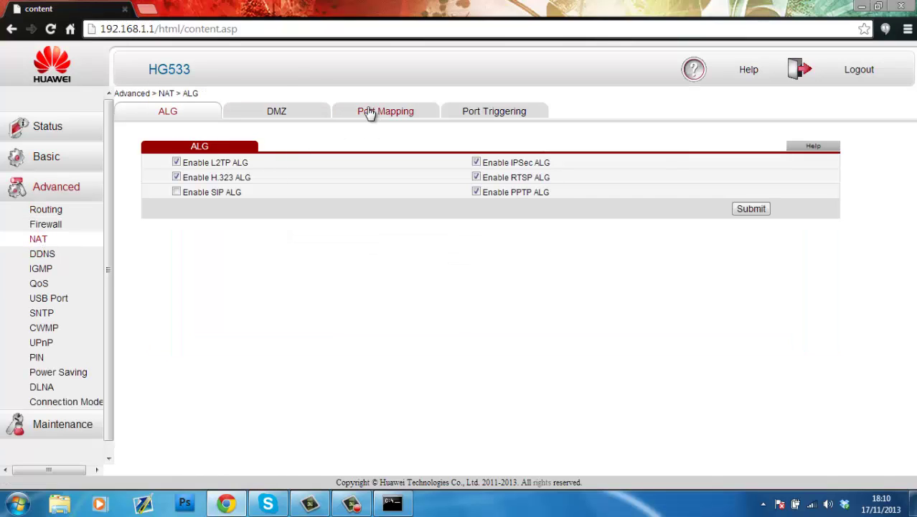
{"action": "left_click", "coordinate": [368, 113]}
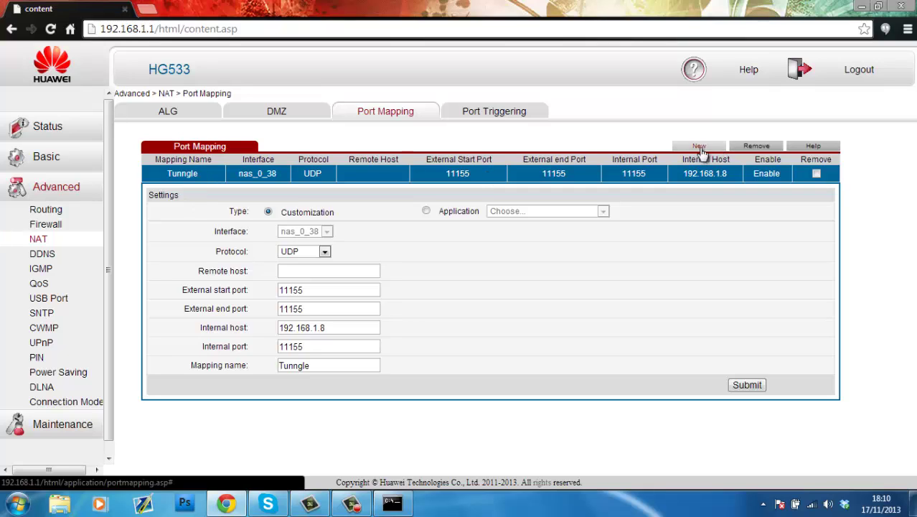
{"action": "left_click", "coordinate": [309, 271]}
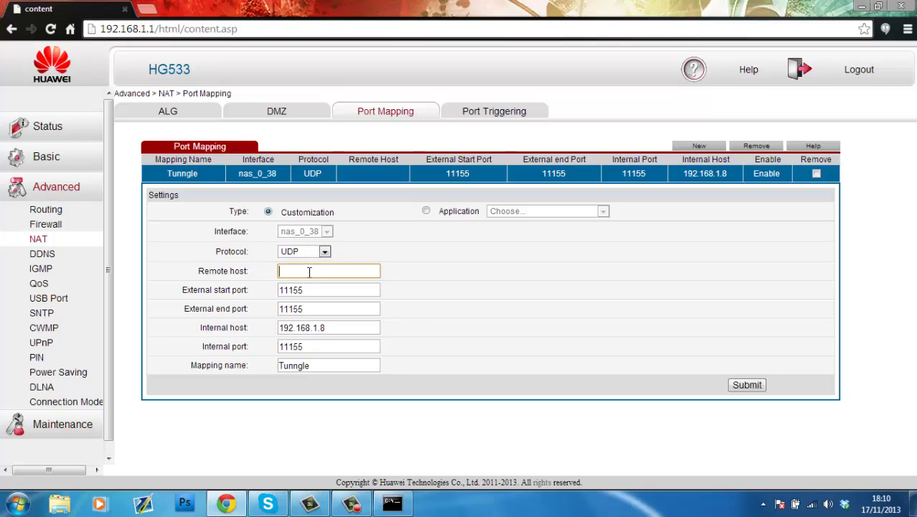
{"action": "left_click", "coordinate": [315, 287]}
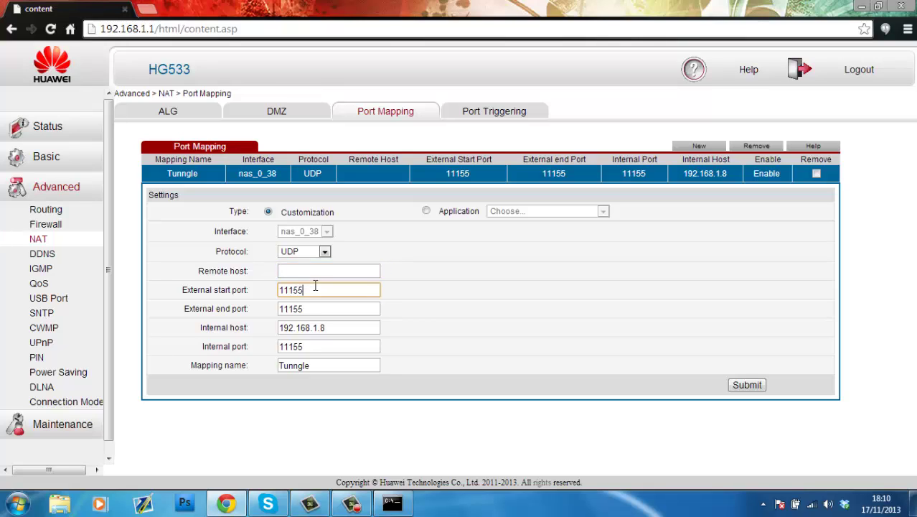
{"action": "left_click", "coordinate": [309, 309]}
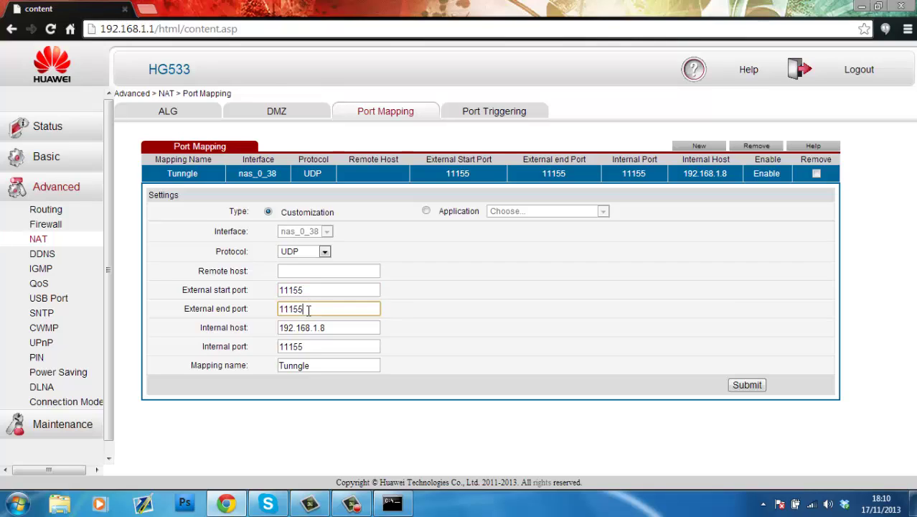
{"action": "left_click", "coordinate": [343, 327]}
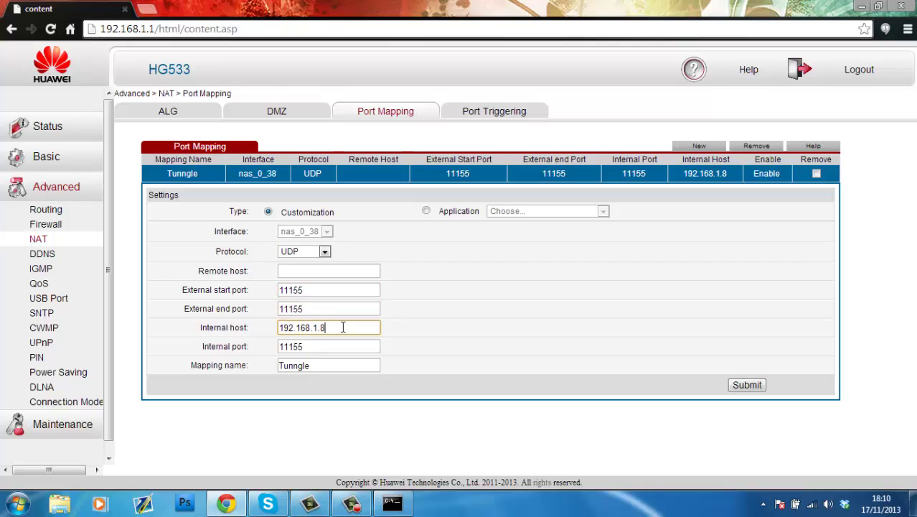
Step: Check the PC's IPv4 address 192.168.1.8 in the ipconfig output beside the router form
{"action": "left_click", "coordinate": [393, 503]}
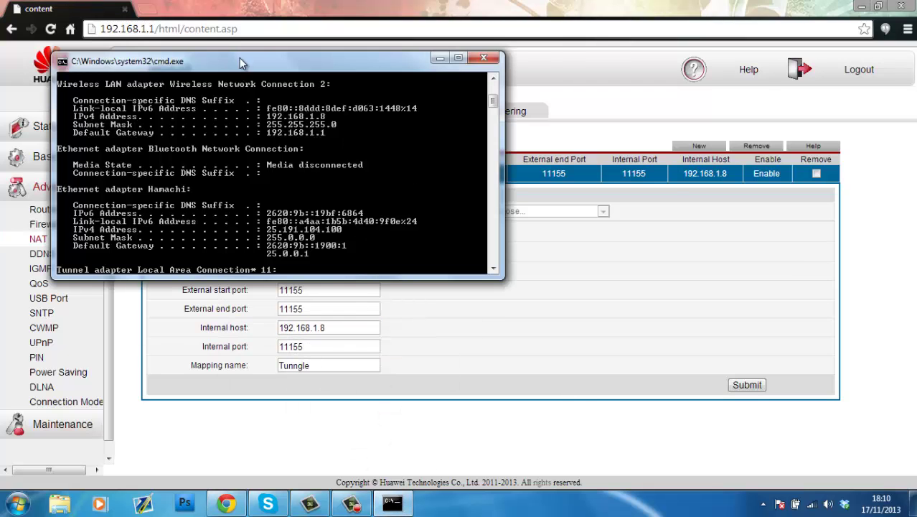
{"action": "left_click_drag", "start_coordinate": [239, 59], "coordinate": [599, 122]}
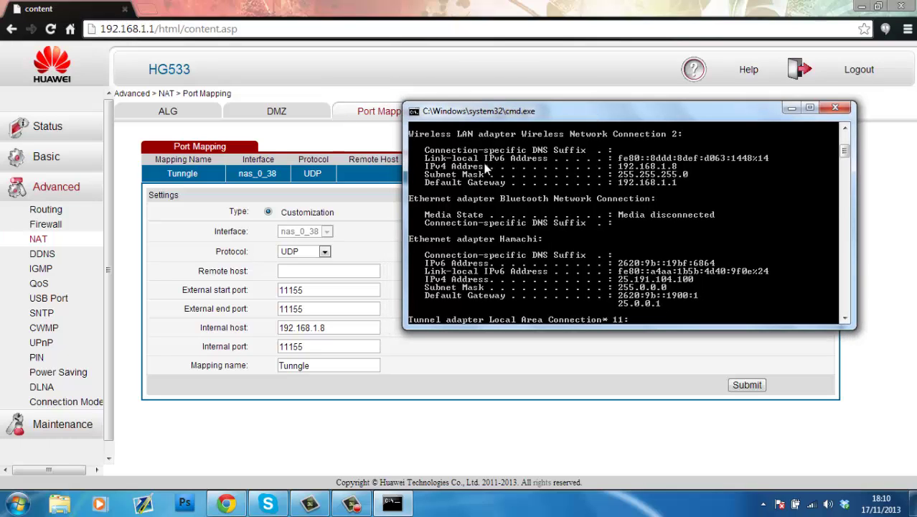
{"action": "right_click", "coordinate": [673, 166]}
{"action": "left_click", "coordinate": [686, 175]}
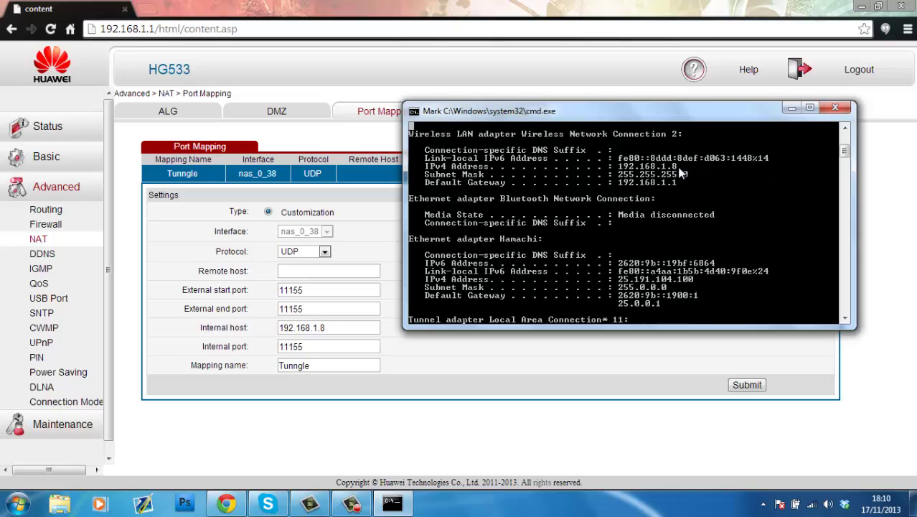
{"action": "left_click_drag", "start_coordinate": [676, 168], "coordinate": [619, 170]}
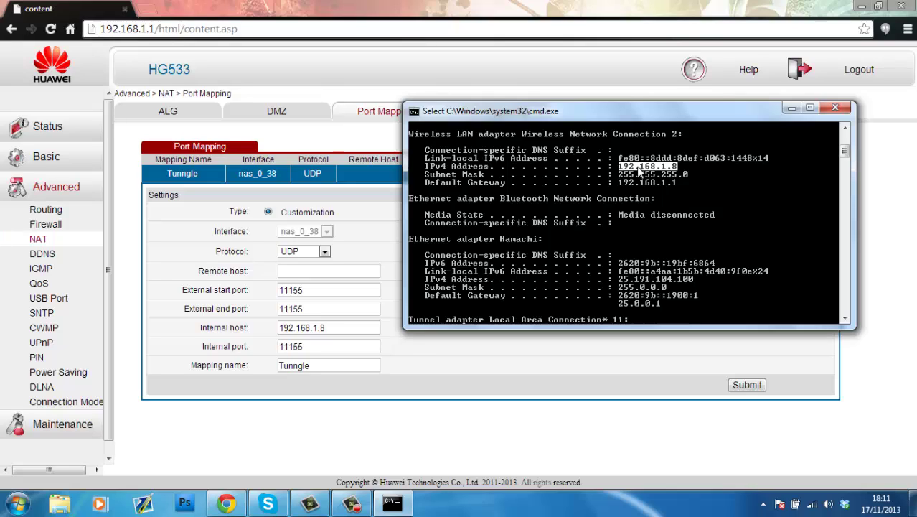
{"action": "left_click", "coordinate": [663, 168]}
{"action": "left_click_drag", "start_coordinate": [685, 171], "coordinate": [672, 165]}
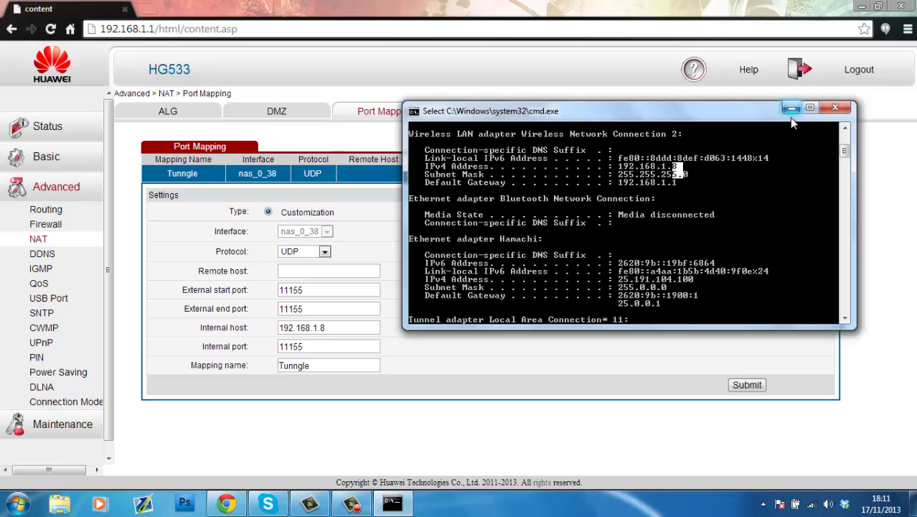
{"action": "left_click", "coordinate": [789, 108]}
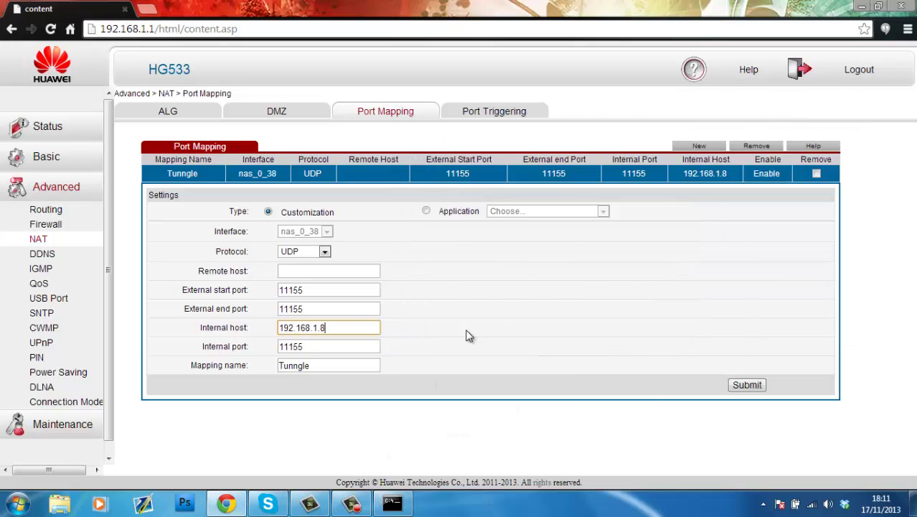
Step: Set the Internal host to 192.168.1.8 and submit the Tunngle UDP 11155 rule
{"action": "double_click", "coordinate": [338, 324]}
{"action": "left_click", "coordinate": [342, 330]}
{"action": "key", "text": "shift+Left"}
{"action": "key", "text": "BackSpace"}
{"action": "type", "text": "8"}
{"action": "left_click", "coordinate": [315, 346]}
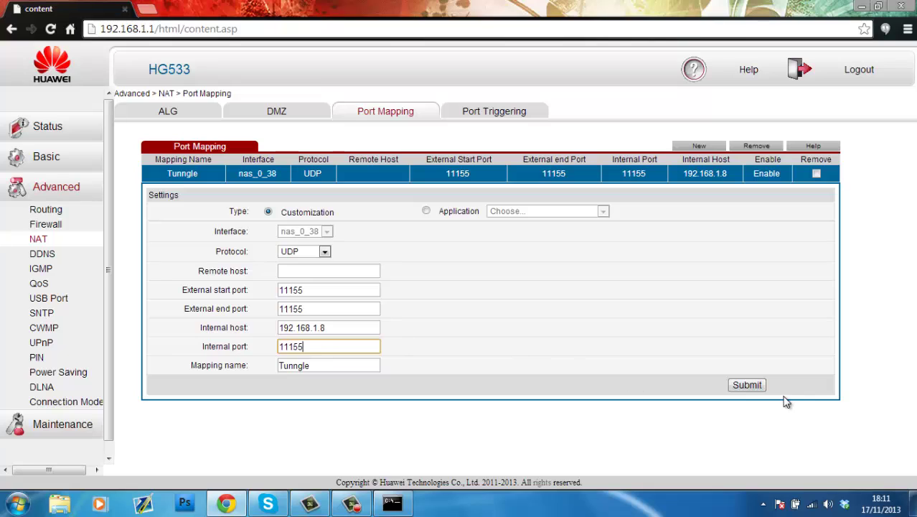
{"action": "left_click", "coordinate": [752, 386]}
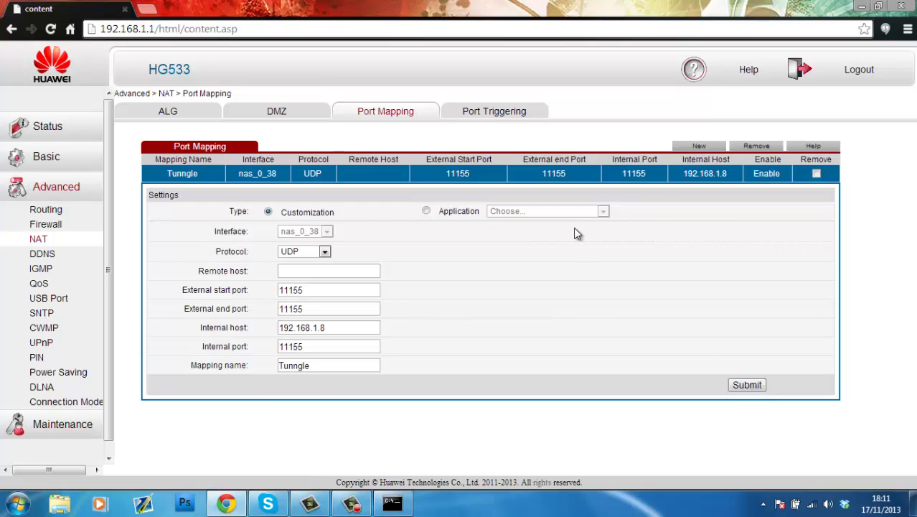
Step: Launch Tunngle beta from its desktop icon and log in to the account
{"action": "left_click", "coordinate": [859, 6]}
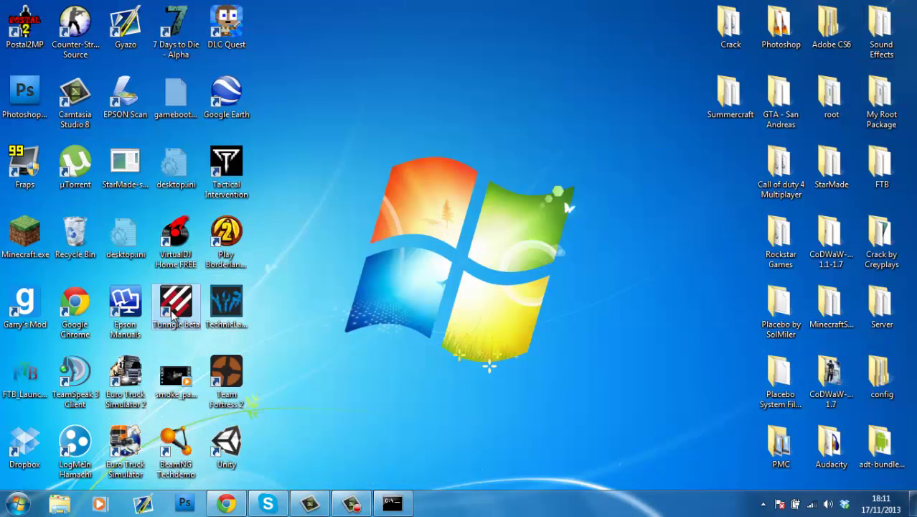
{"action": "double_click", "coordinate": [173, 307]}
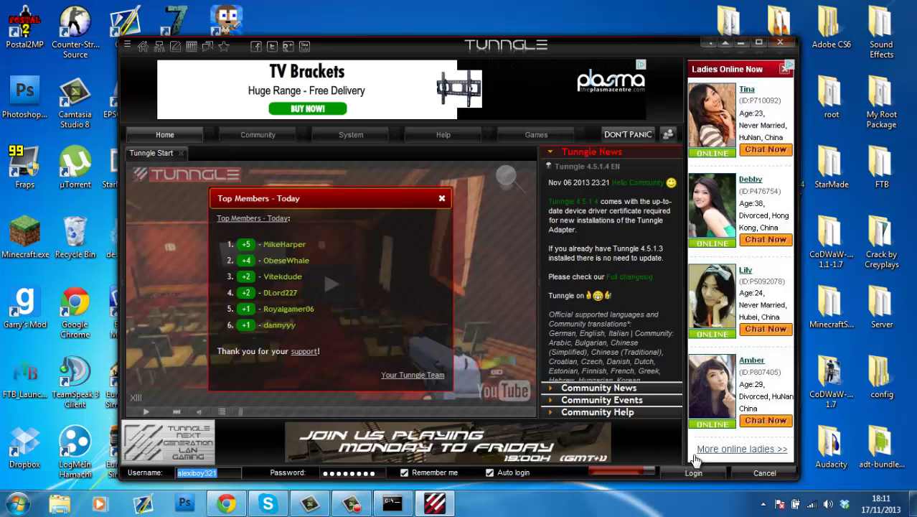
{"action": "left_click", "coordinate": [685, 469]}
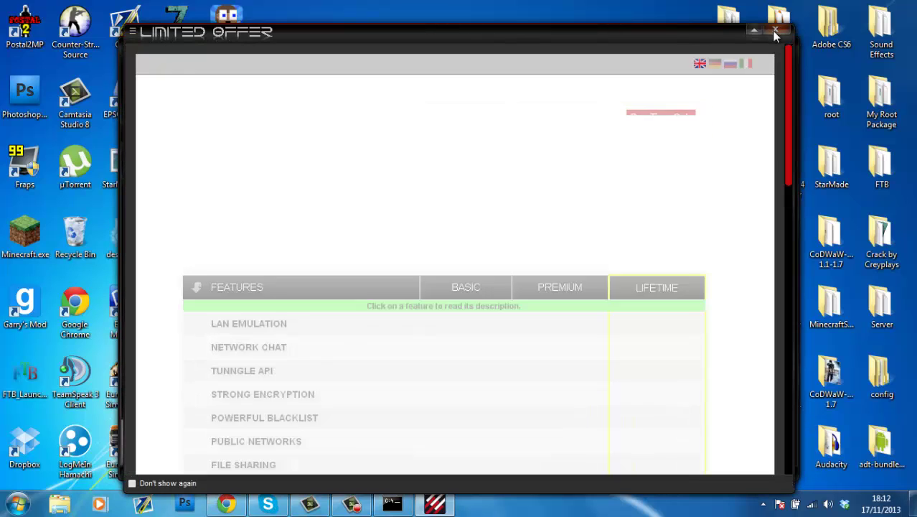
Step: Close the Limited Offer popup and enter 'call of duty' in Network Search
{"action": "left_click", "coordinate": [775, 30]}
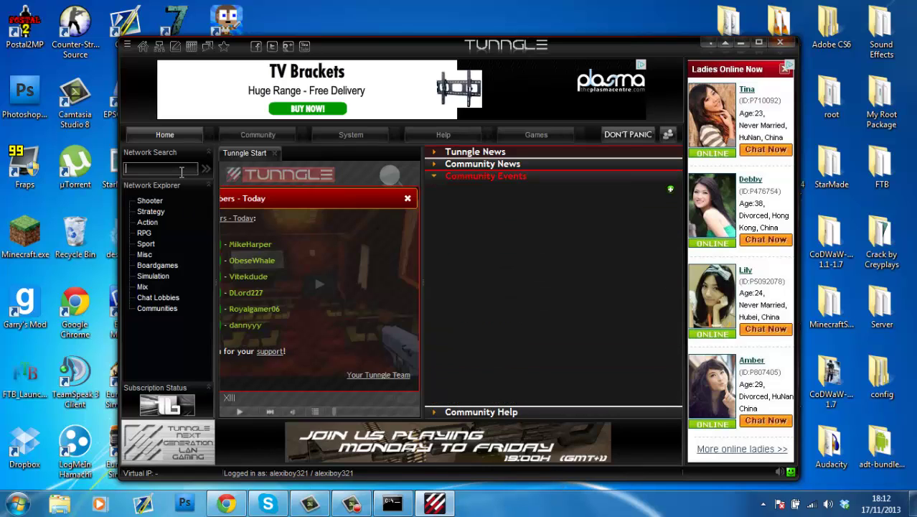
{"action": "type", "text": "call of duty"}
Step: Search 'call of duty' and join the Call of Duty: World at War Coop network
{"action": "key", "text": "Return"}
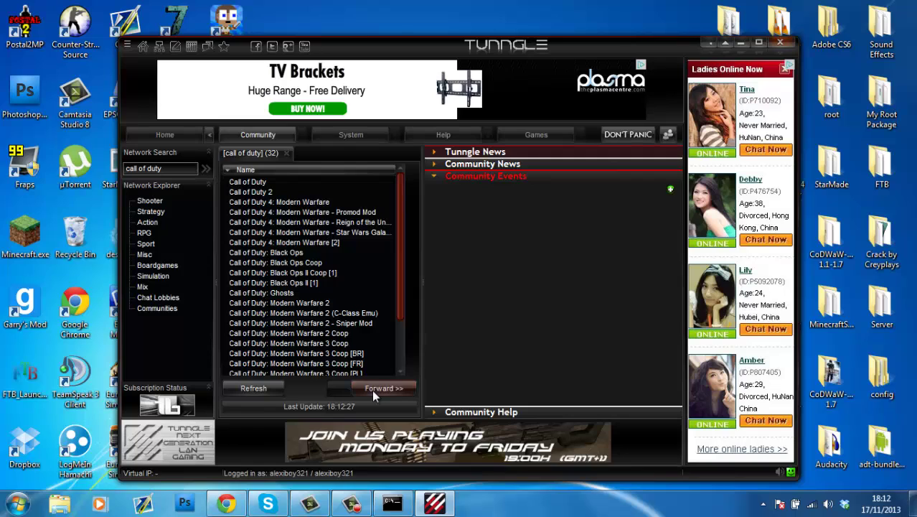
{"action": "left_click", "coordinate": [372, 389]}
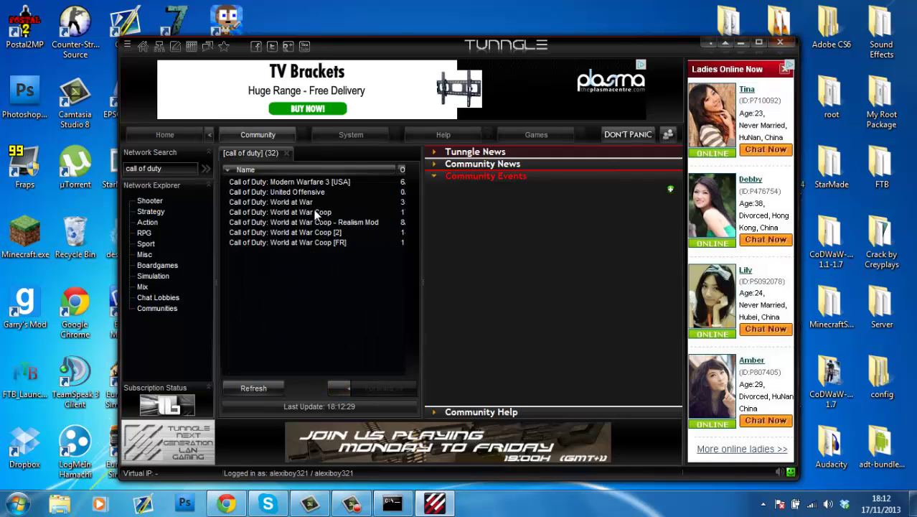
{"action": "double_click", "coordinate": [314, 213]}
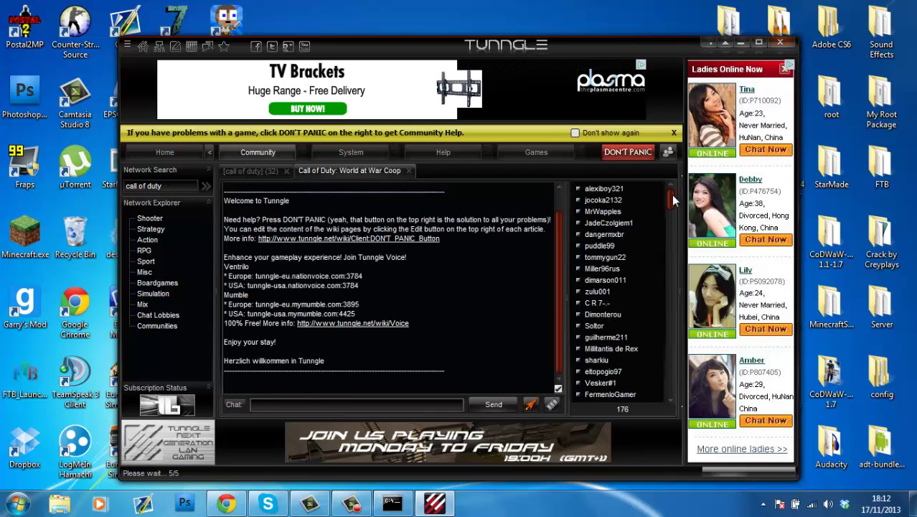
{"action": "scroll", "coordinate": [670, 208], "scroll_direction": "down", "scroll_amount": 2}
{"action": "left_click_drag", "start_coordinate": [670, 211], "coordinate": [663, 392]}
{"action": "left_click_drag", "start_coordinate": [664, 321], "coordinate": [641, 169]}
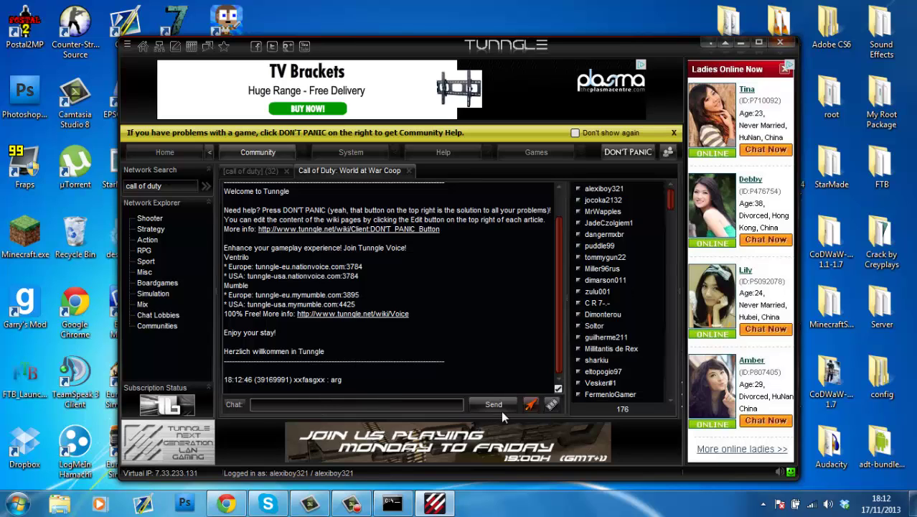
{"action": "left_click", "coordinate": [740, 43]}
{"action": "left_click", "coordinate": [27, 499]}
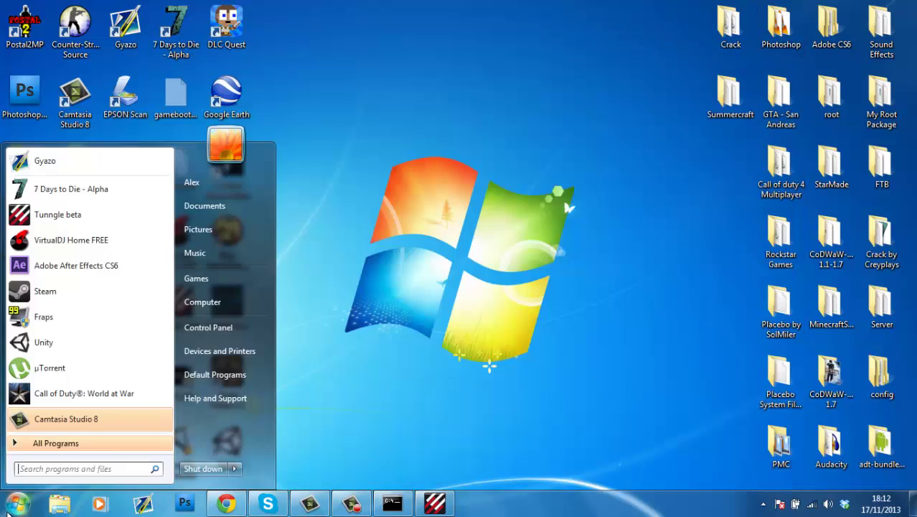
{"action": "left_click", "coordinate": [203, 302]}
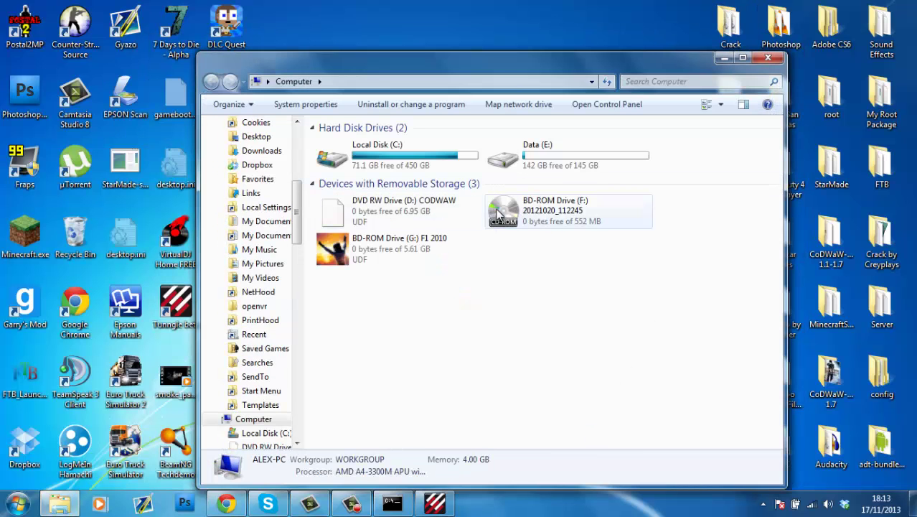
{"action": "left_click", "coordinate": [331, 206]}
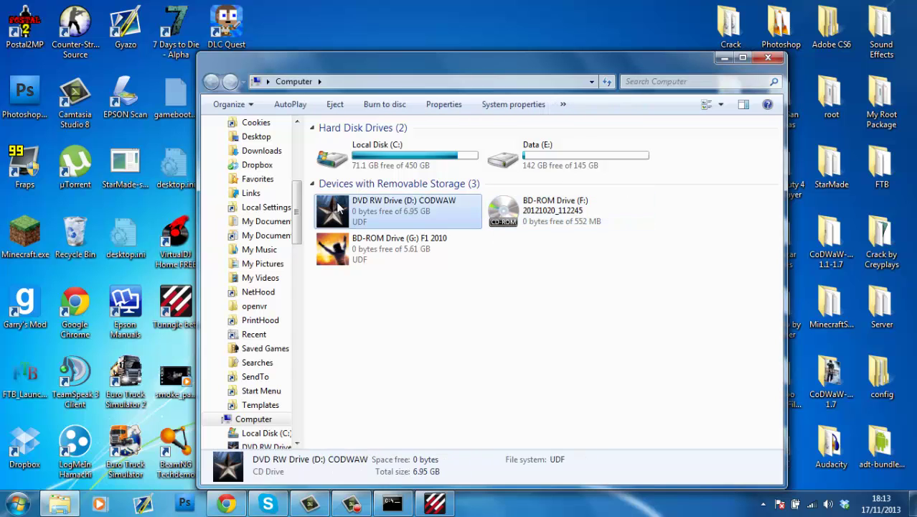
{"action": "left_click", "coordinate": [724, 59]}
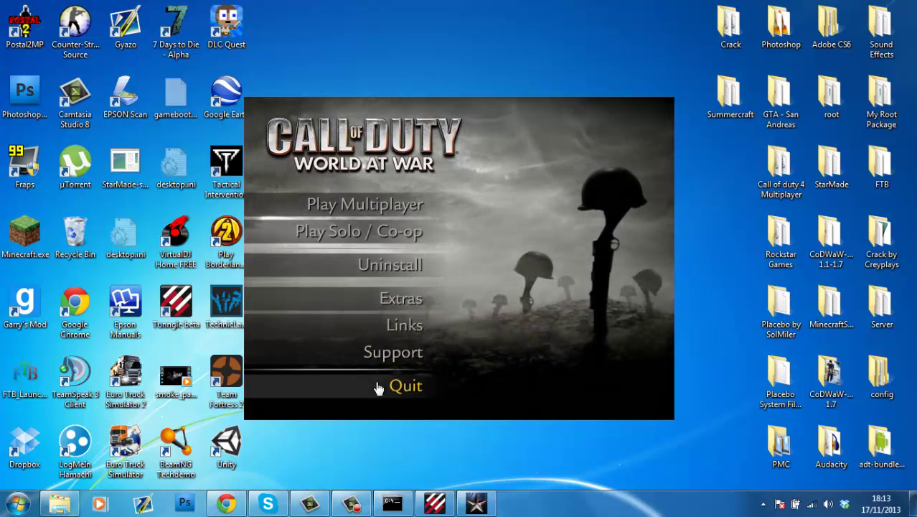
{"action": "left_click", "coordinate": [398, 386]}
Step: Launch Call of Duty: World at War from the Start menu's program list
{"action": "left_click", "coordinate": [16, 502]}
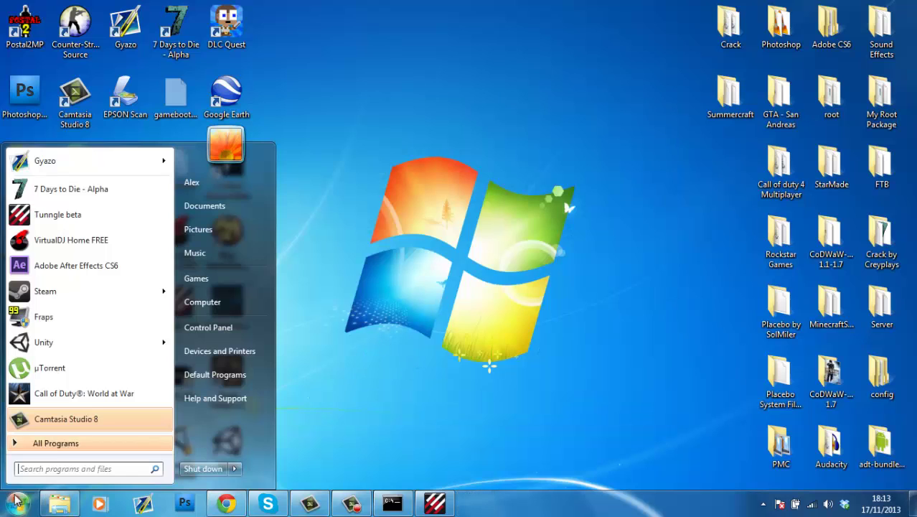
{"action": "left_click", "coordinate": [81, 394]}
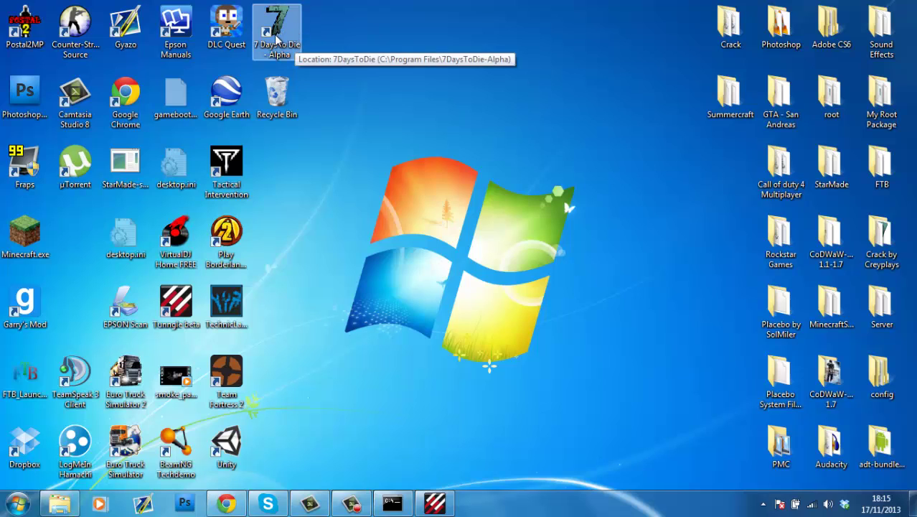
Step: Launch 7 Days to Die - Alpha from its desktop icon, then deselect the desktop icons
{"action": "double_click", "coordinate": [279, 34]}
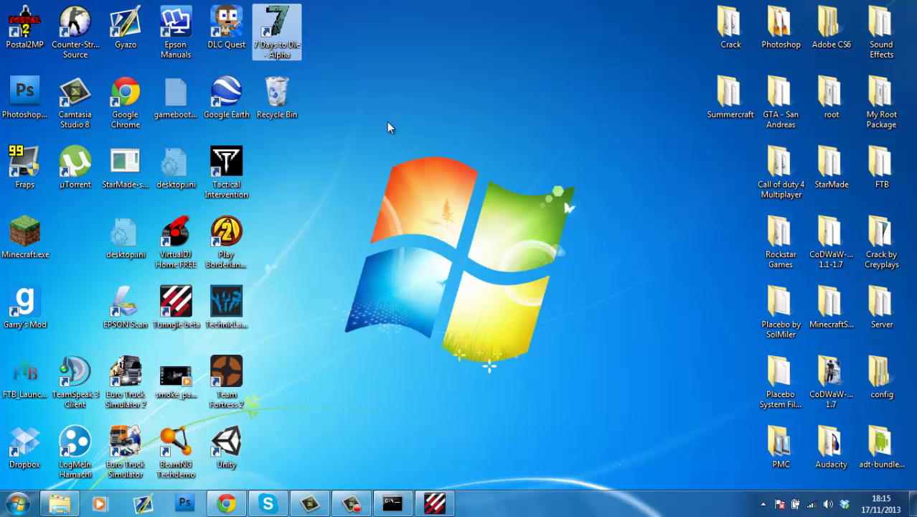
{"action": "left_click", "coordinate": [388, 125]}
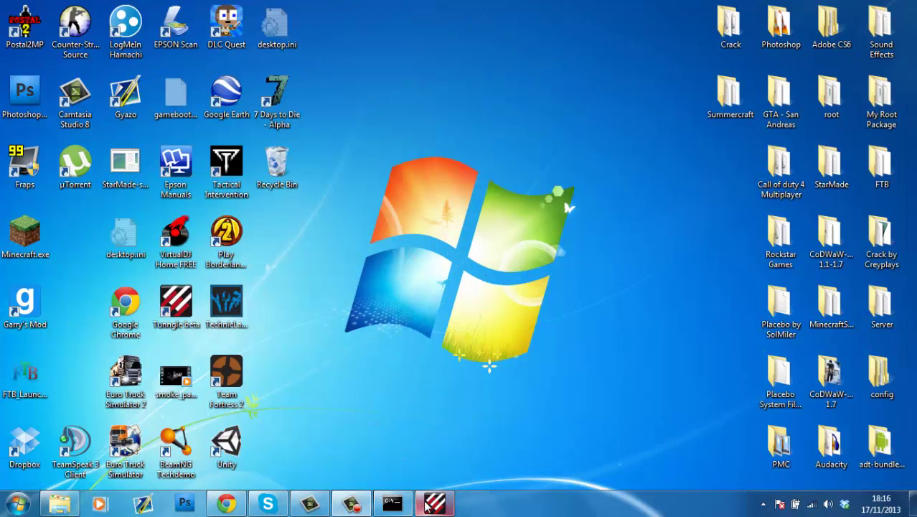
Step: Search Tunngle for '7 days to die' and switch from Call of Duty Coop to that network
{"action": "left_click", "coordinate": [425, 504]}
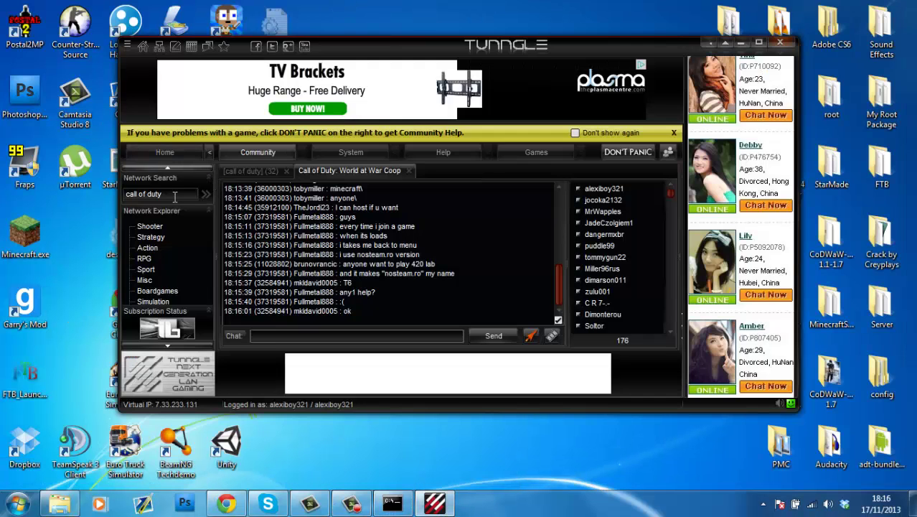
{"action": "left_click", "coordinate": [173, 197]}
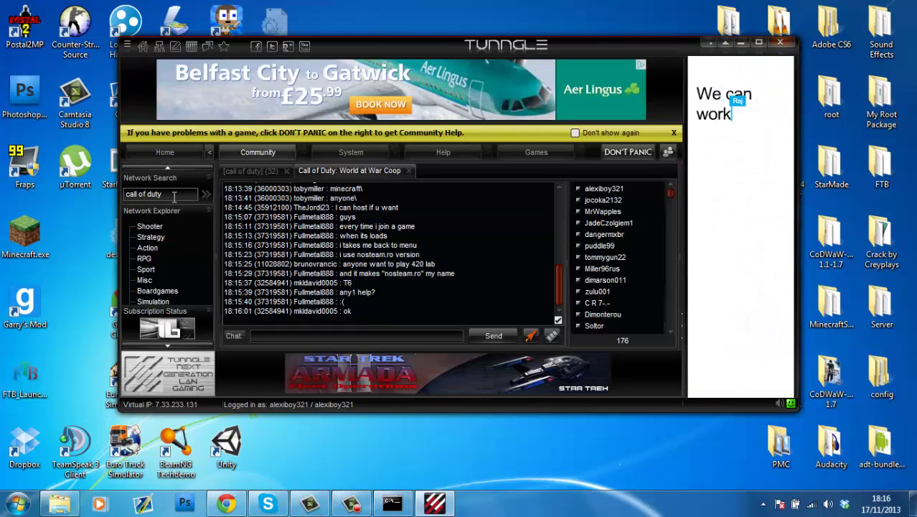
{"action": "type", "text": "7"}
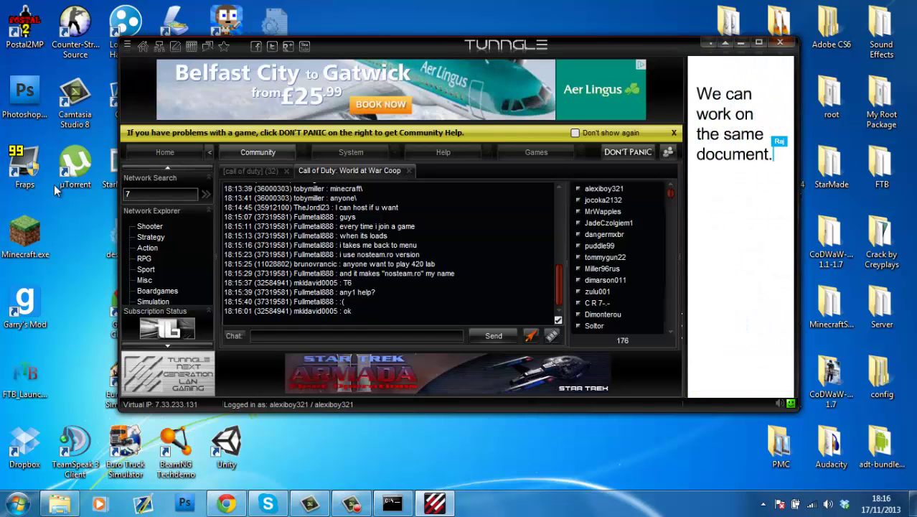
{"action": "type", "text": " days to die"}
{"action": "key", "text": "Return"}
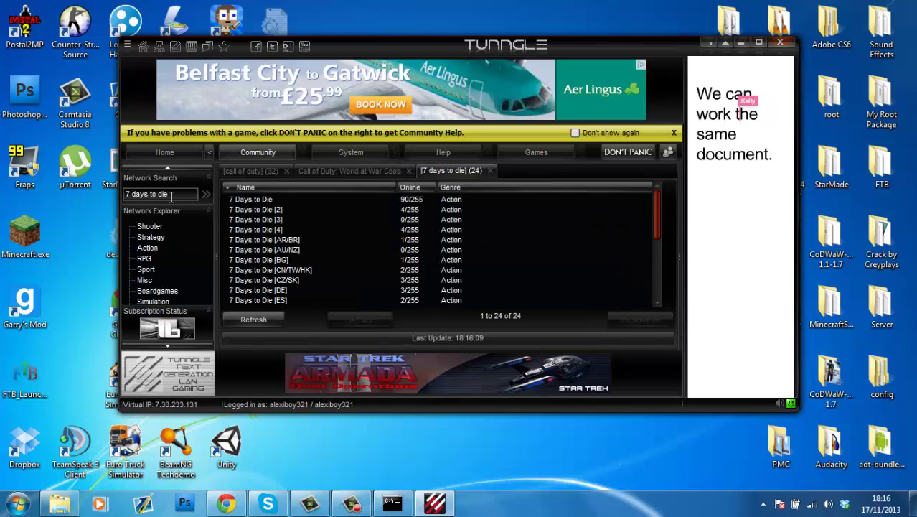
{"action": "double_click", "coordinate": [266, 200]}
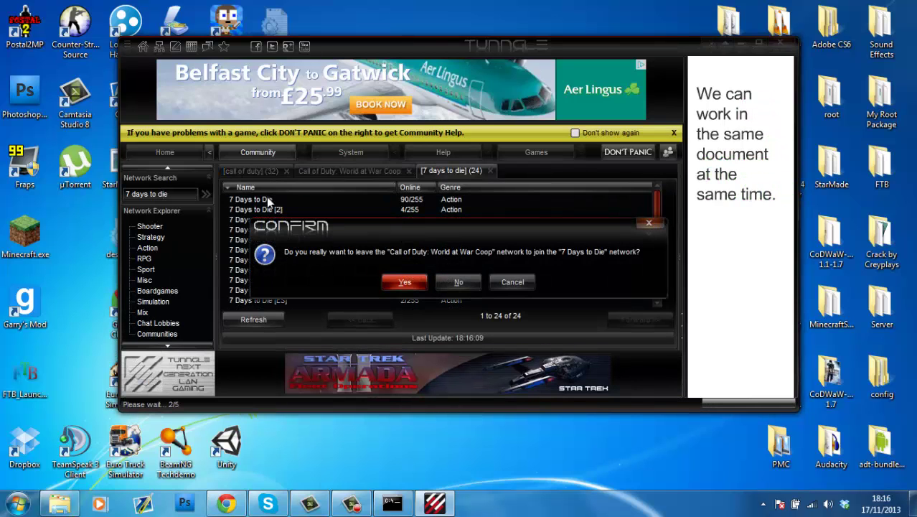
{"action": "key", "text": "Return"}
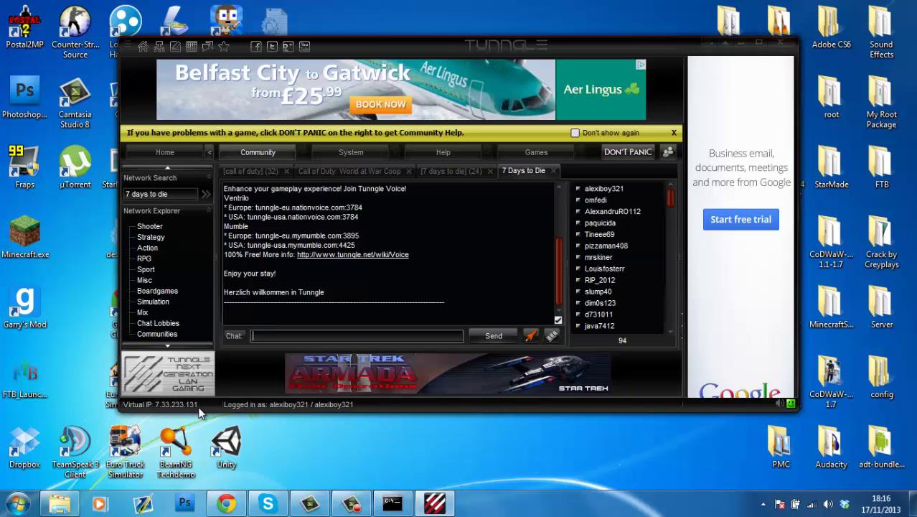
Step: Copy a 7 Days to Die player's IP address to the clipboard via the member list's context menu
{"action": "scroll", "coordinate": [673, 203], "scroll_direction": "down", "scroll_amount": 4}
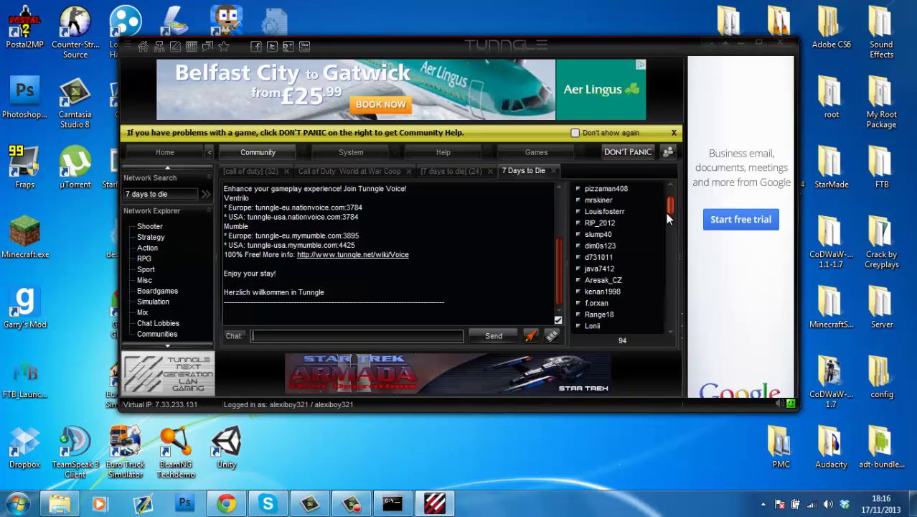
{"action": "left_click", "coordinate": [614, 235]}
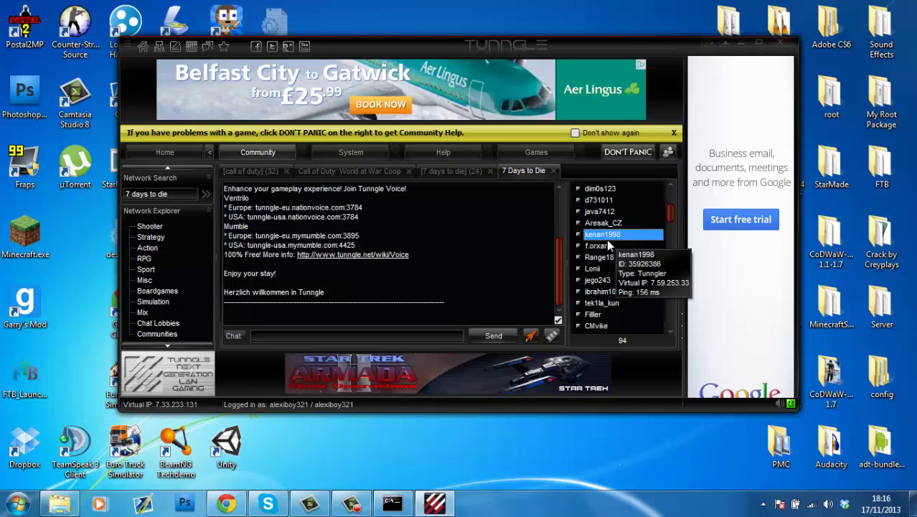
{"action": "right_click", "coordinate": [607, 241]}
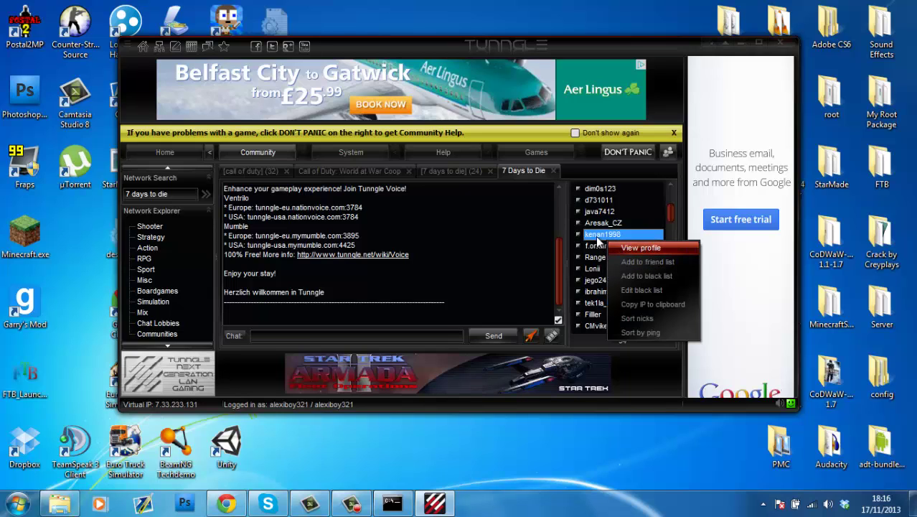
{"action": "left_click", "coordinate": [642, 303]}
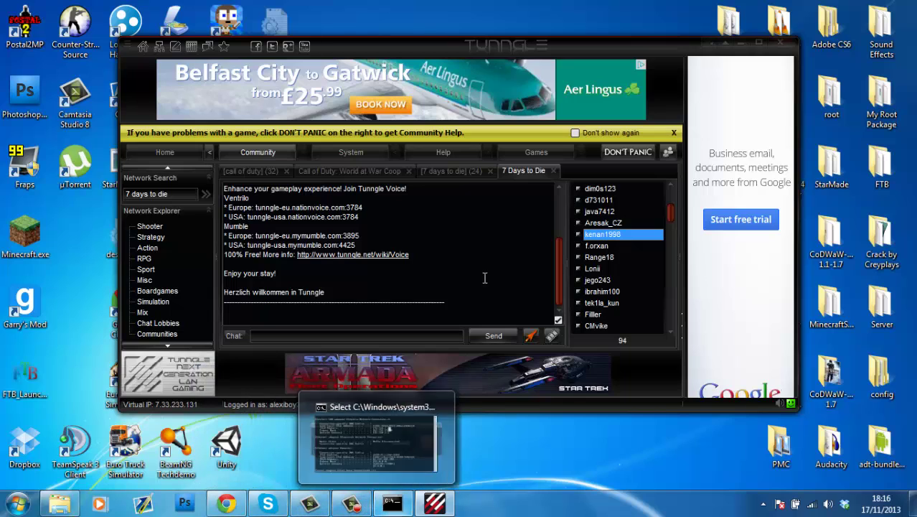
{"action": "left_click", "coordinate": [432, 335]}
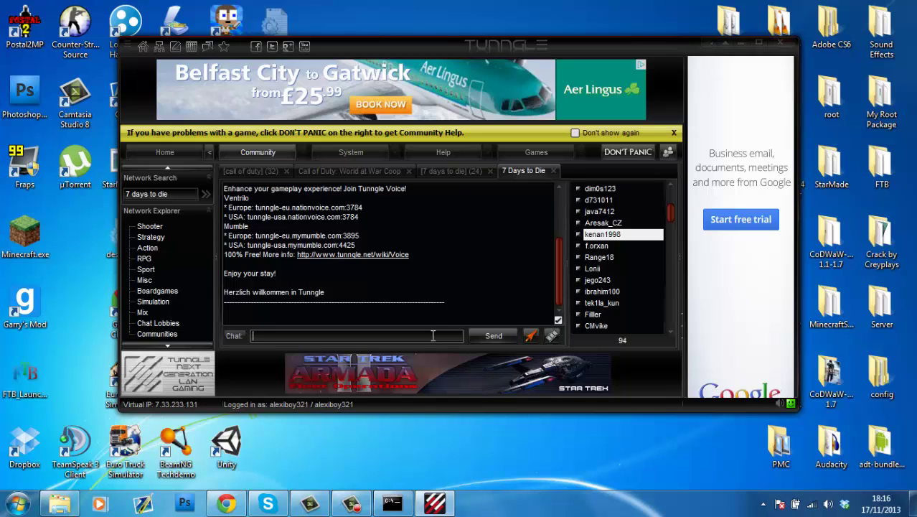
Step: Close Tunngle and confirm Yes to quit it completely
{"action": "left_click", "coordinate": [780, 42]}
{"action": "left_click", "coordinate": [430, 297]}
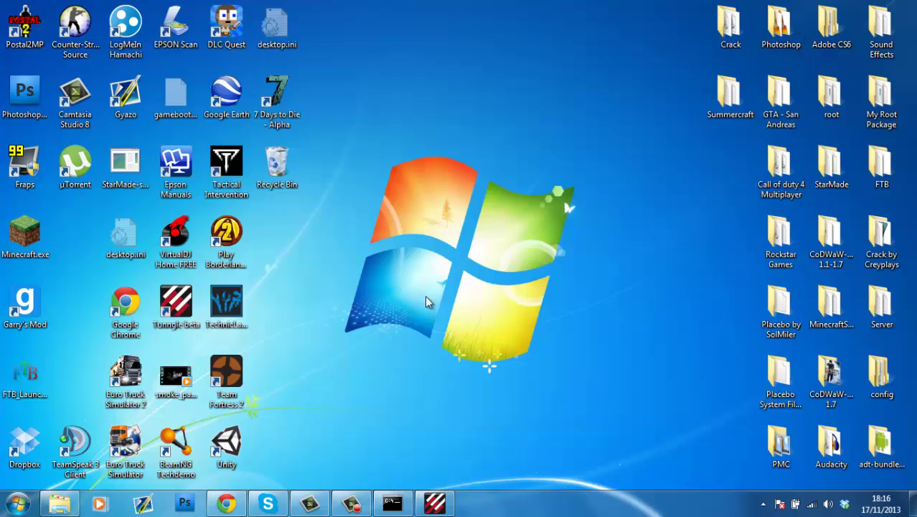